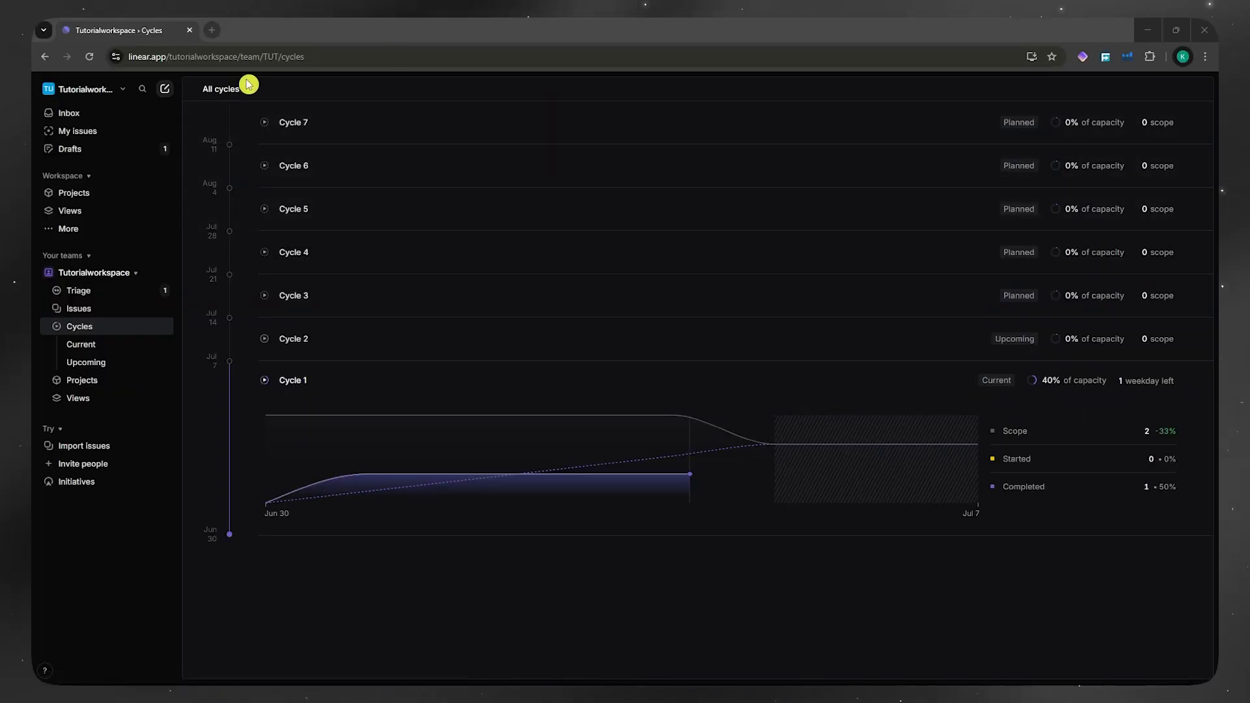
# Switch on Enable Initiatives under workspace Settings > Features > Initiatives
pyautogui.click(453, 49)
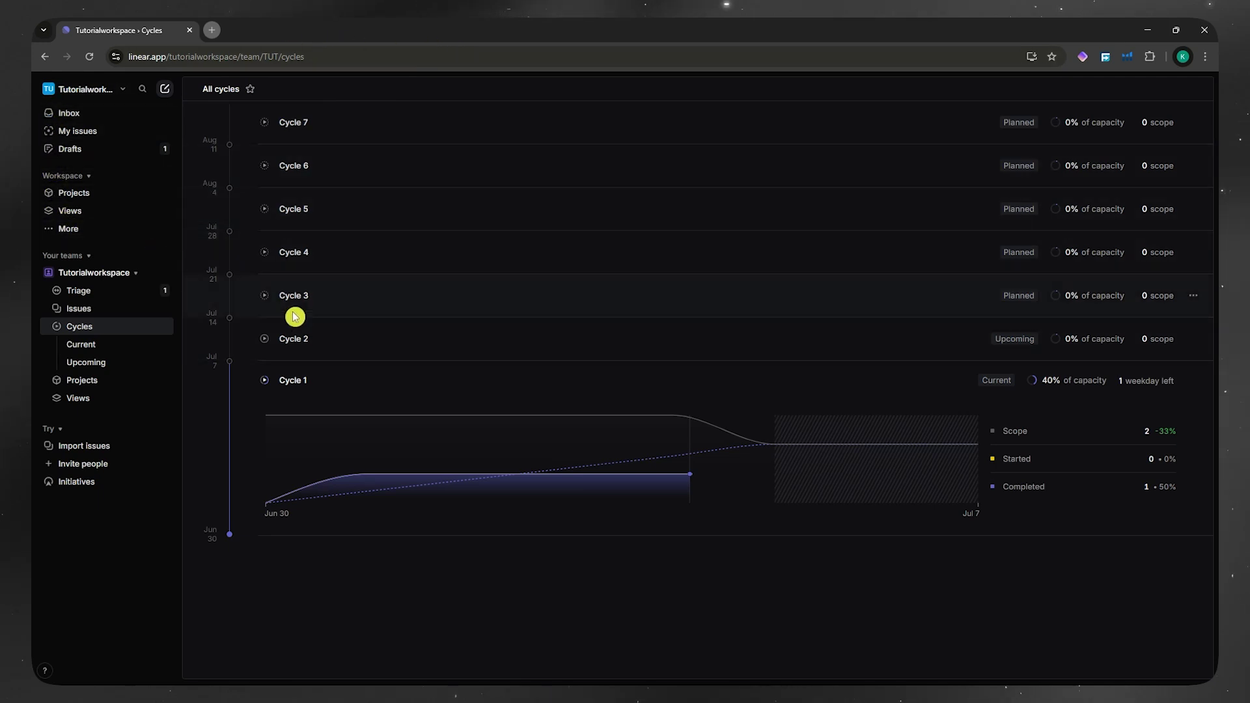
pyautogui.click(95, 98)
pyautogui.click(82, 112)
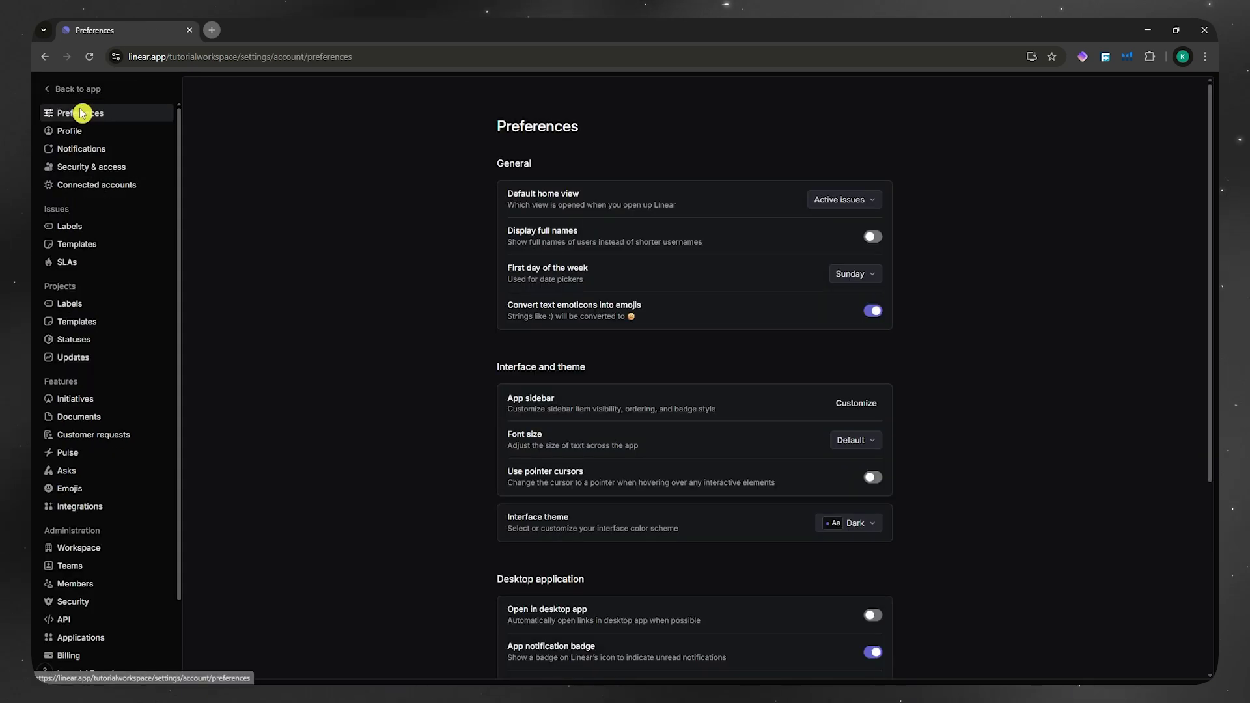
pyautogui.scroll(-2, 82, 314)
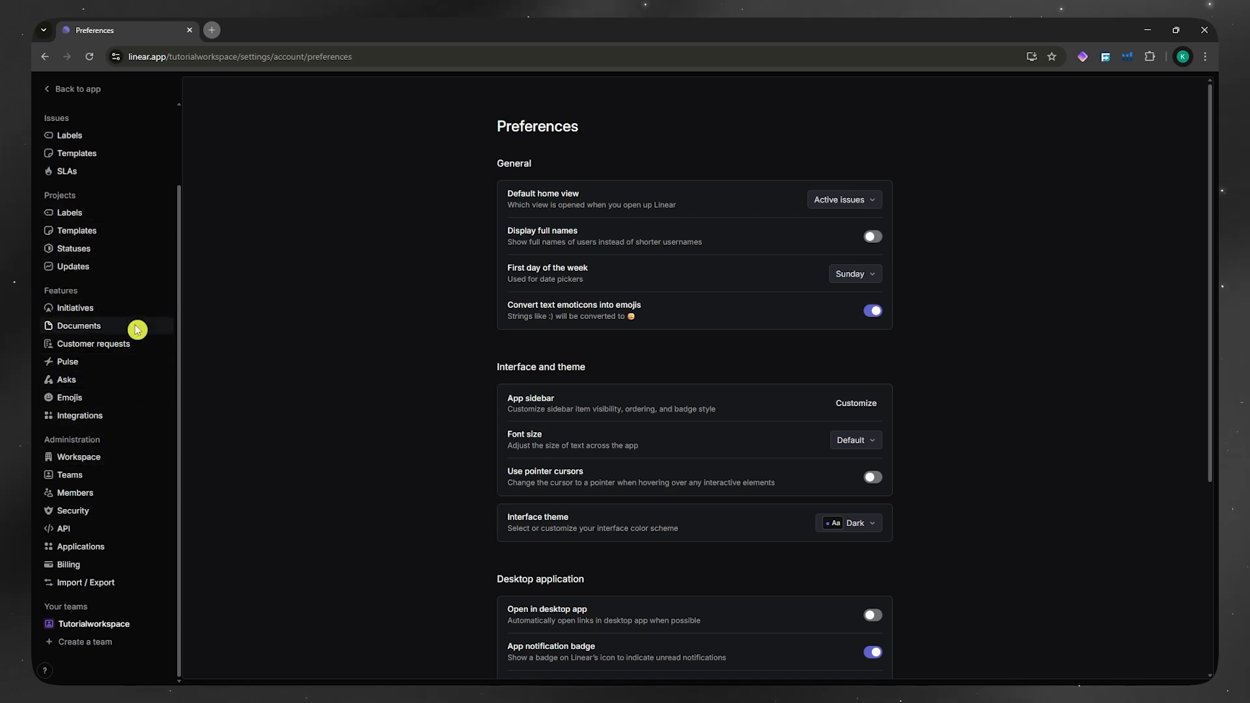
pyautogui.click(72, 312)
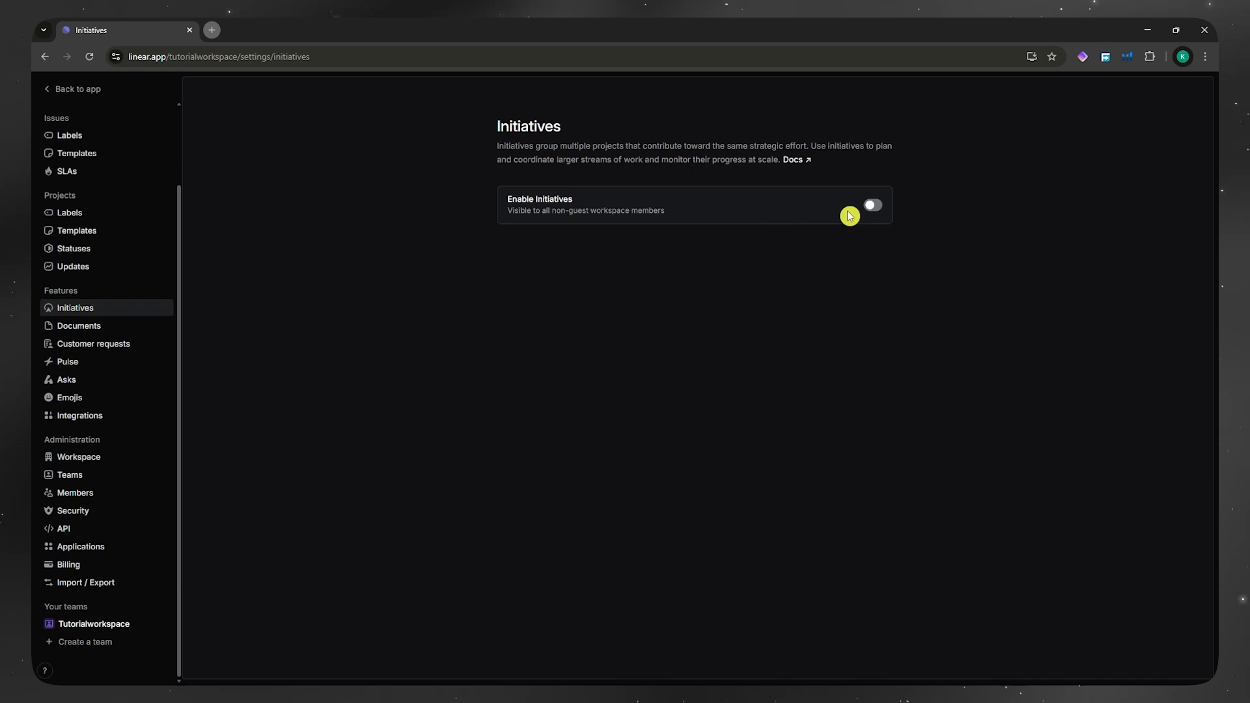
pyautogui.click(872, 207)
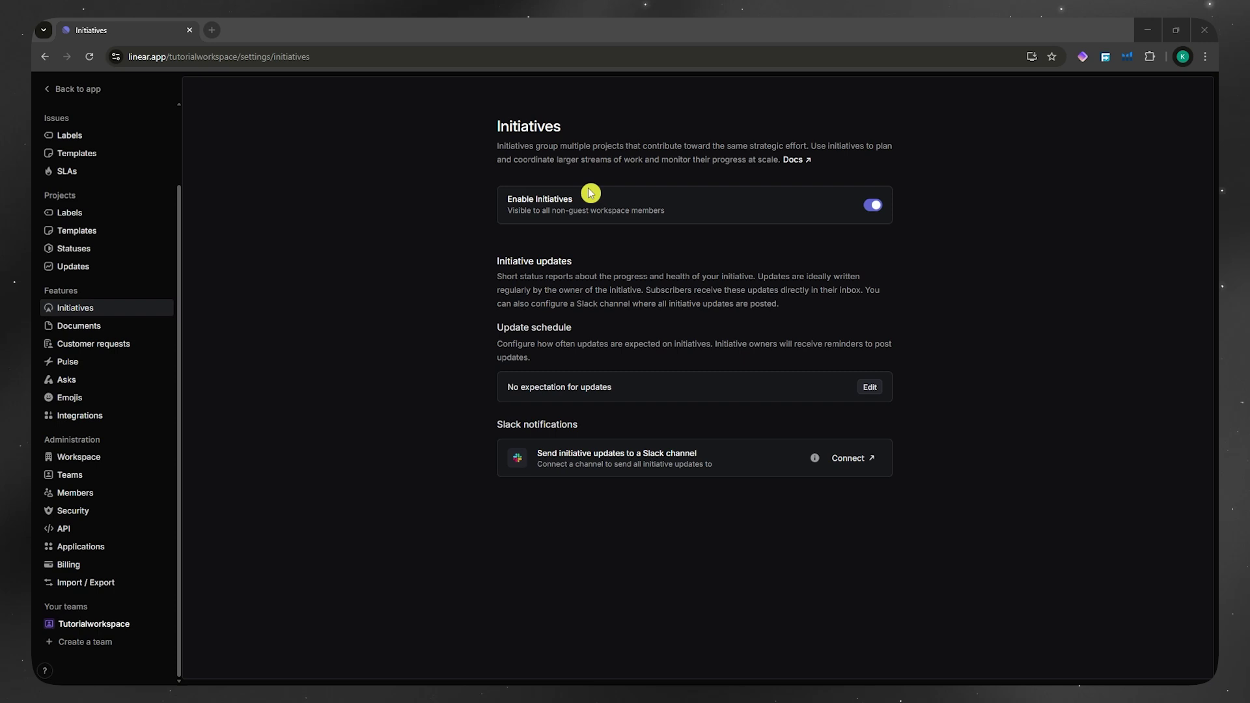
# Leave settings, go to the empty Initiatives list, and start a new initiative
pyautogui.click(73, 88)
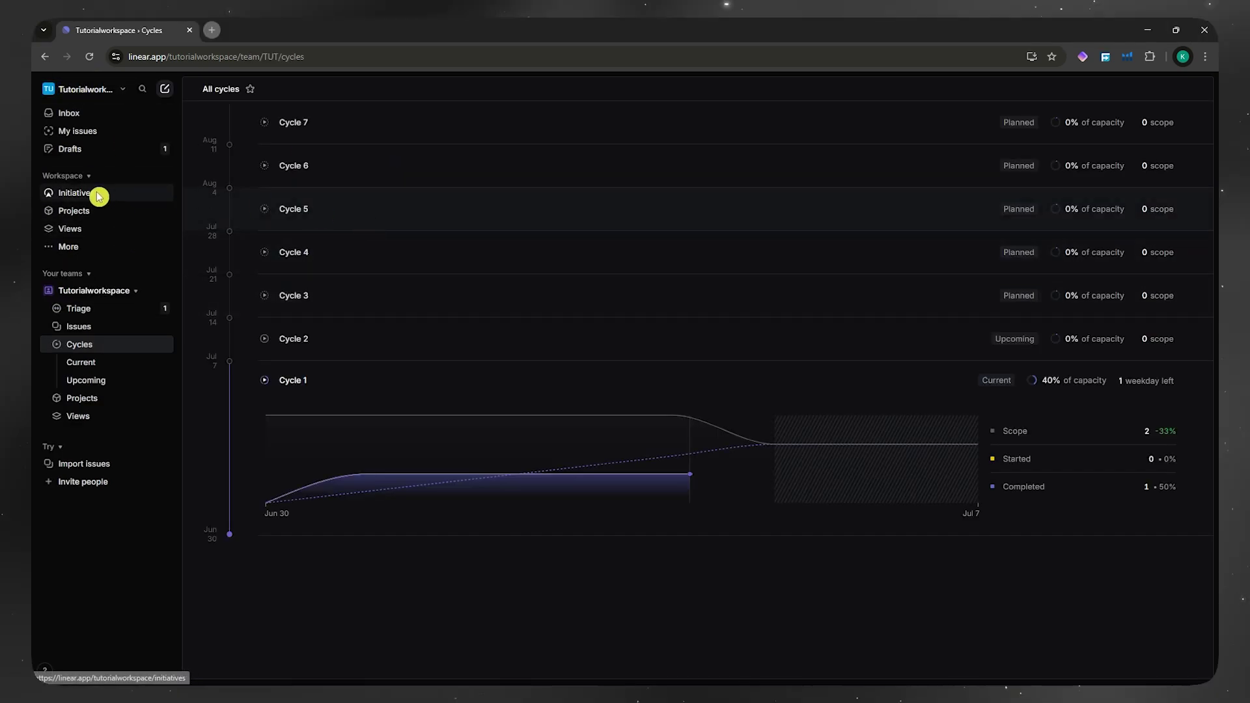
pyautogui.click(90, 194)
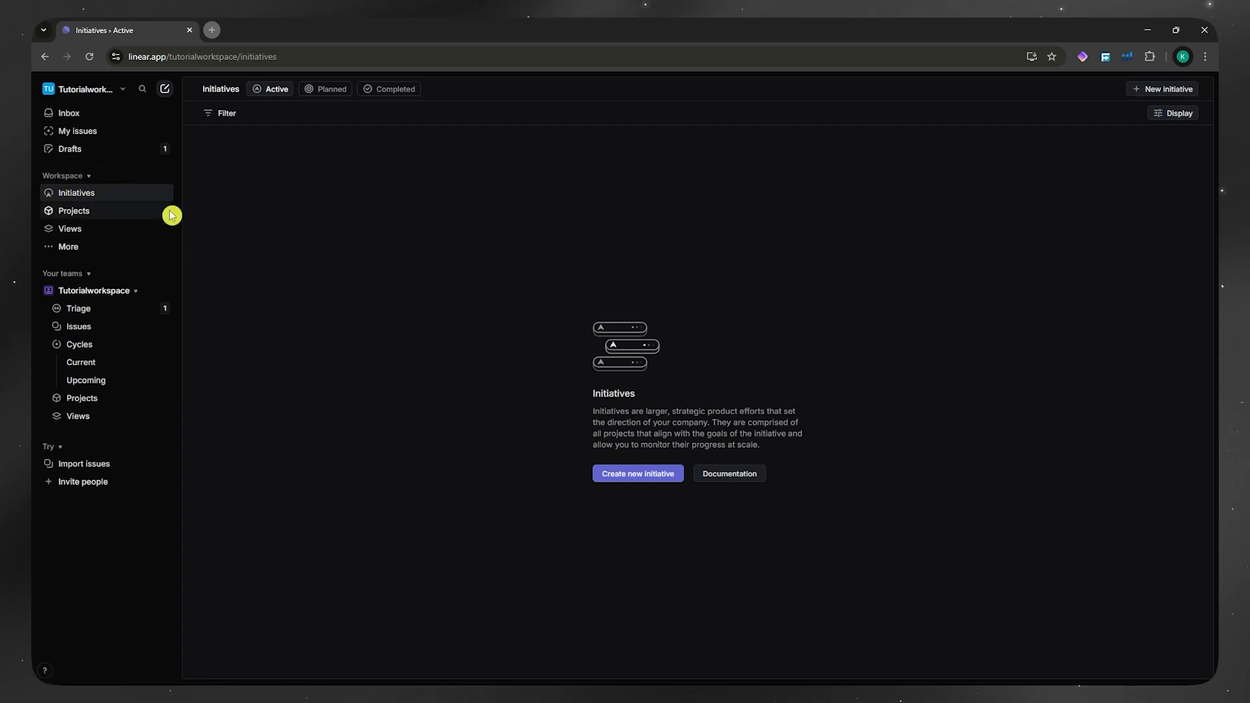
pyautogui.click(627, 480)
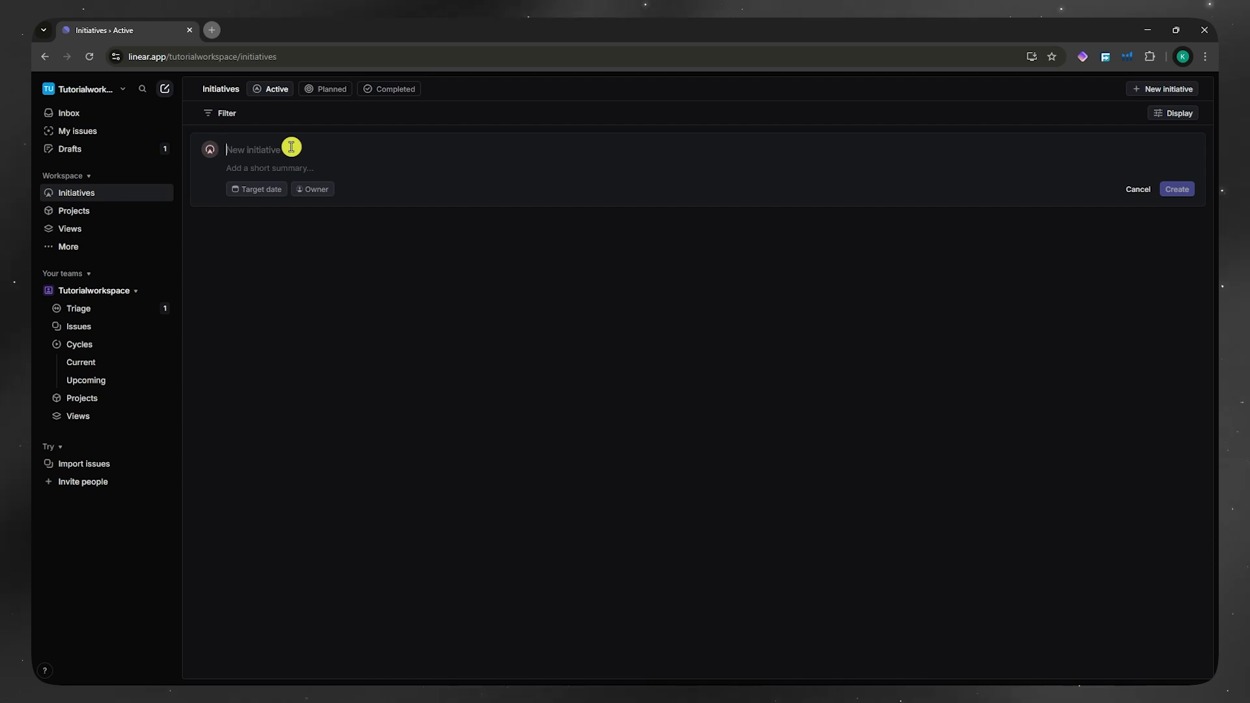
# Title the new initiative 'Accessory Launch for the Water Bottle'
pyautogui.write('T')
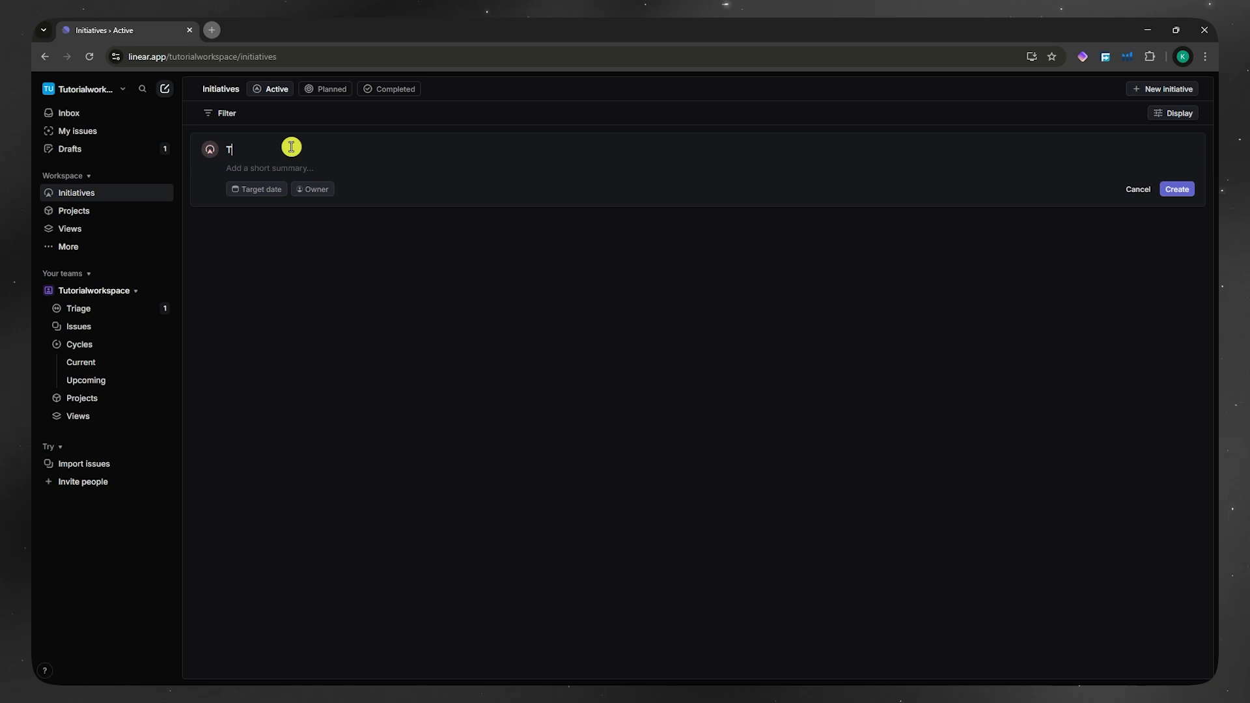
pyautogui.press('BackSpace')
pyautogui.write('mE')
pyautogui.press('BackSpace')
pyautogui.press('BackSpace')
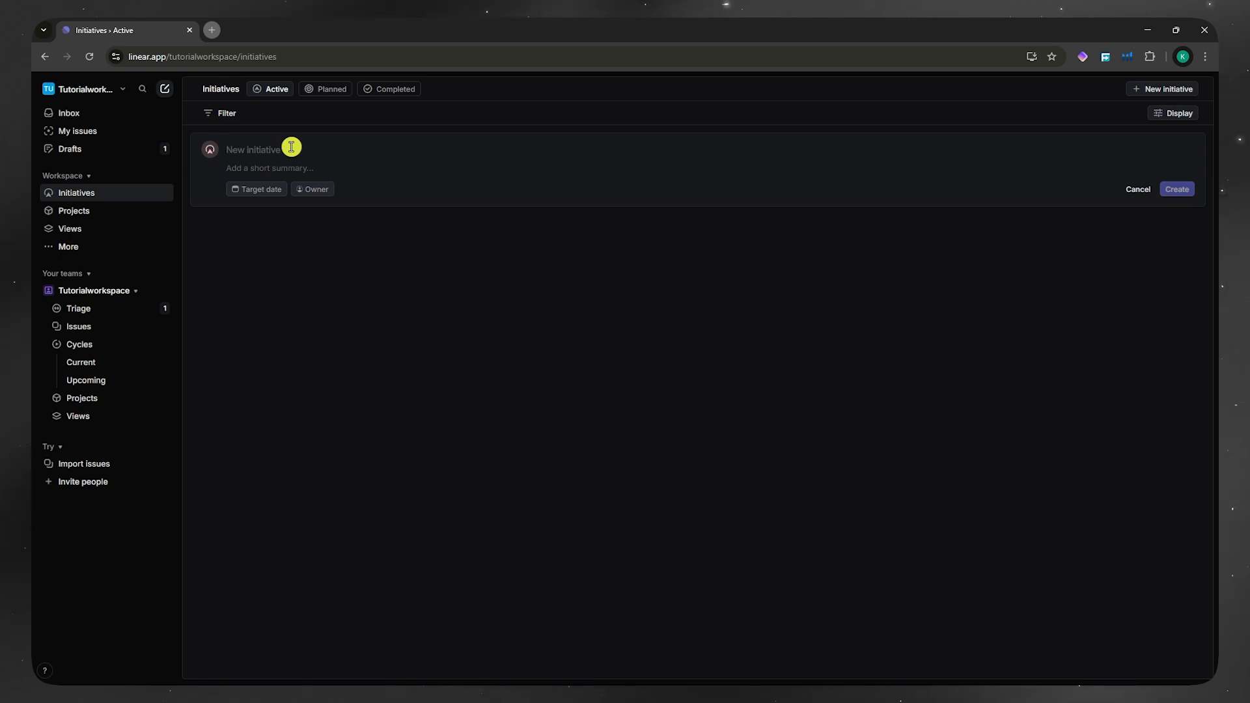
pyautogui.write('A')
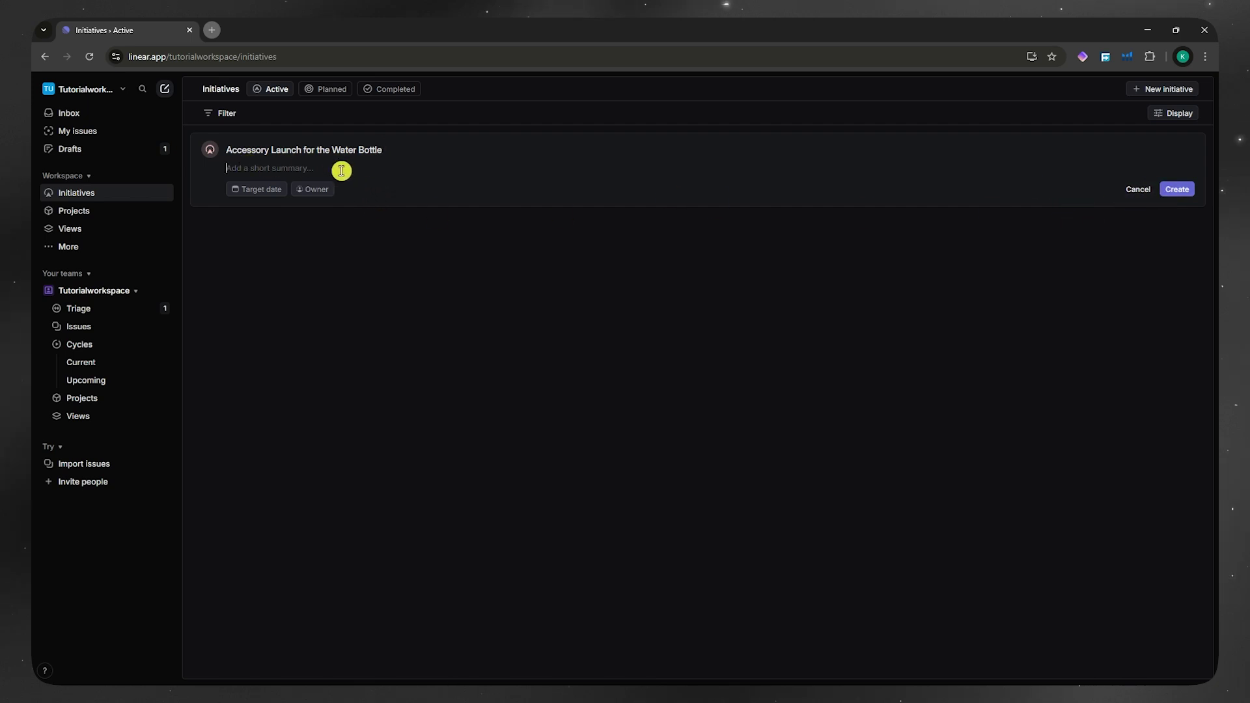
# Leave the target date empty and the owner unassigned, then create the initiative
pyautogui.click(277, 189)
pyautogui.click(248, 228)
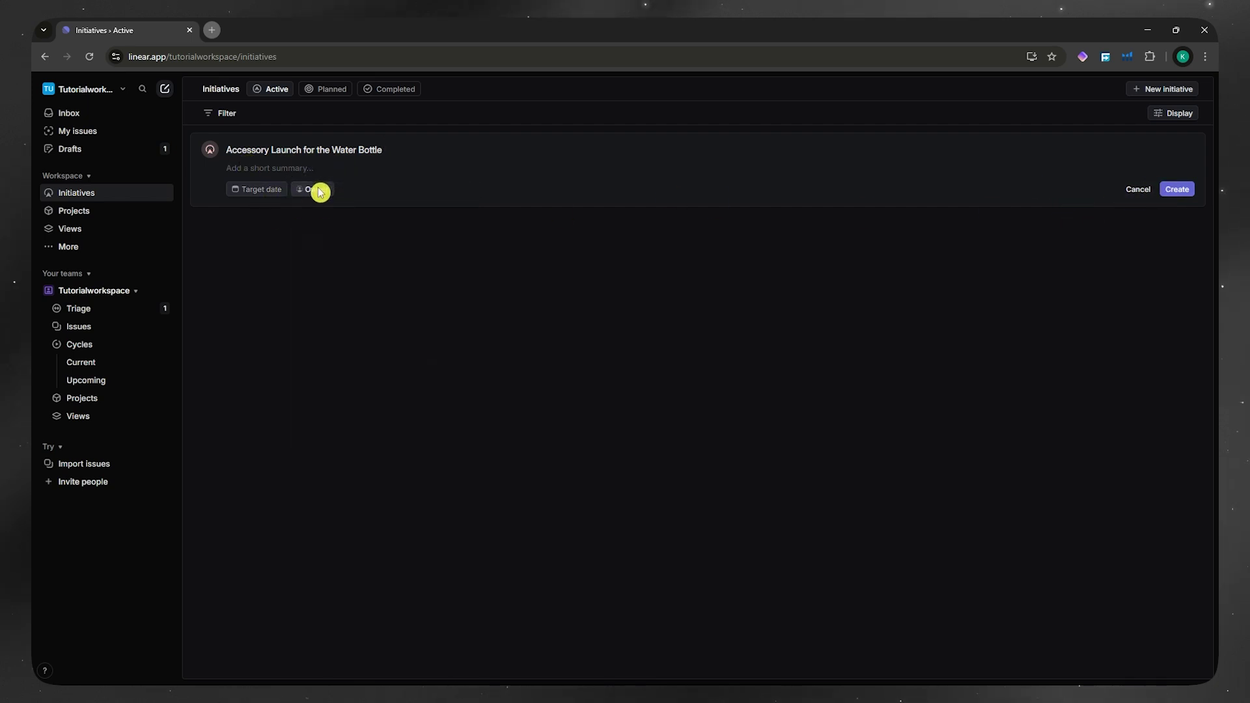
pyautogui.click(319, 189)
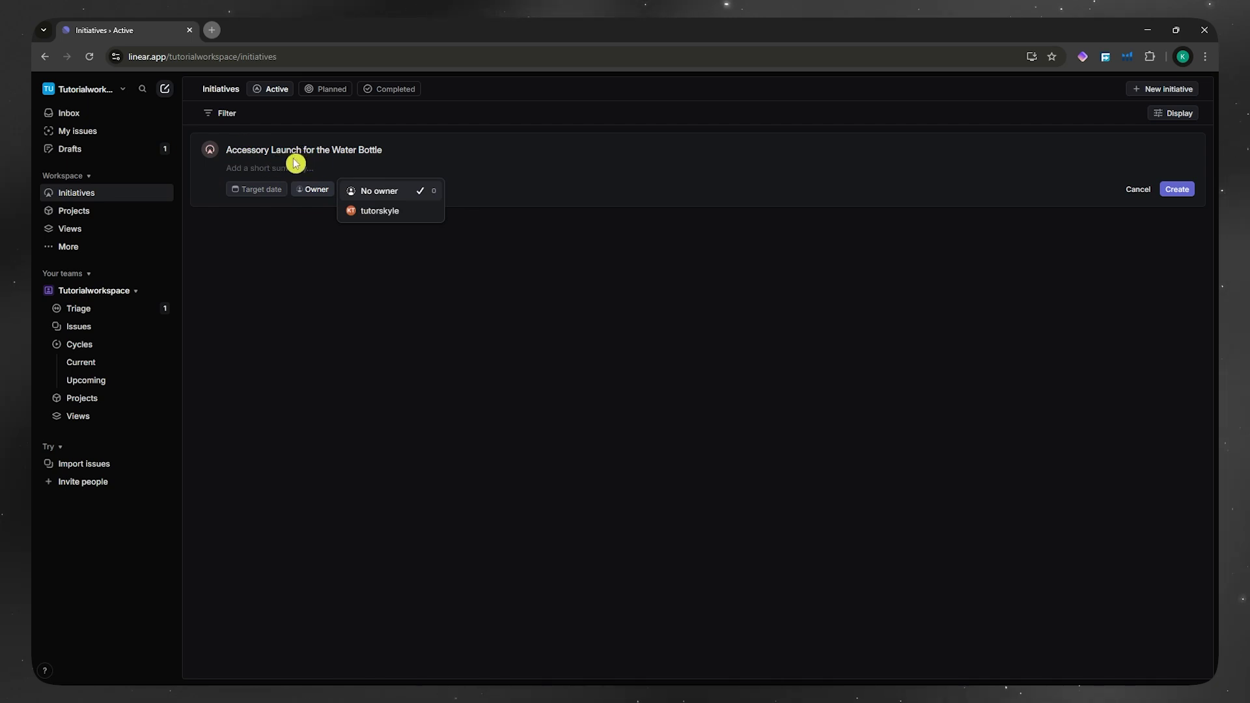
pyautogui.click(692, 173)
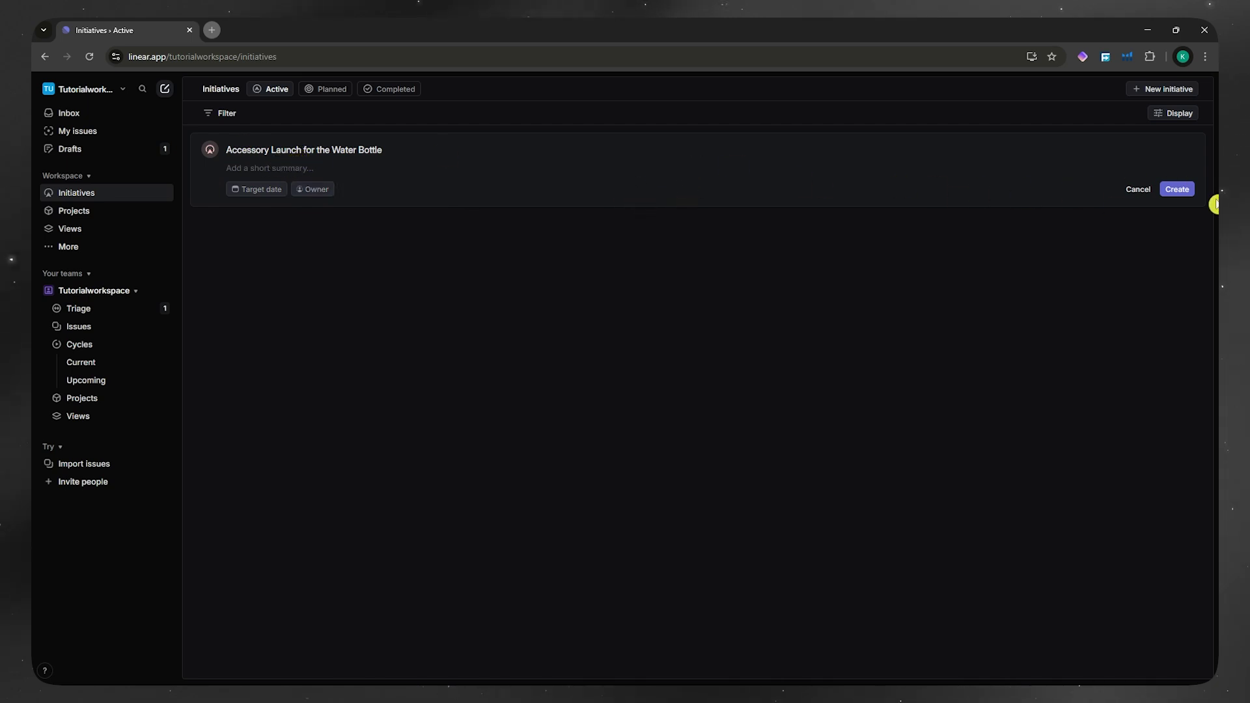
pyautogui.click(1178, 189)
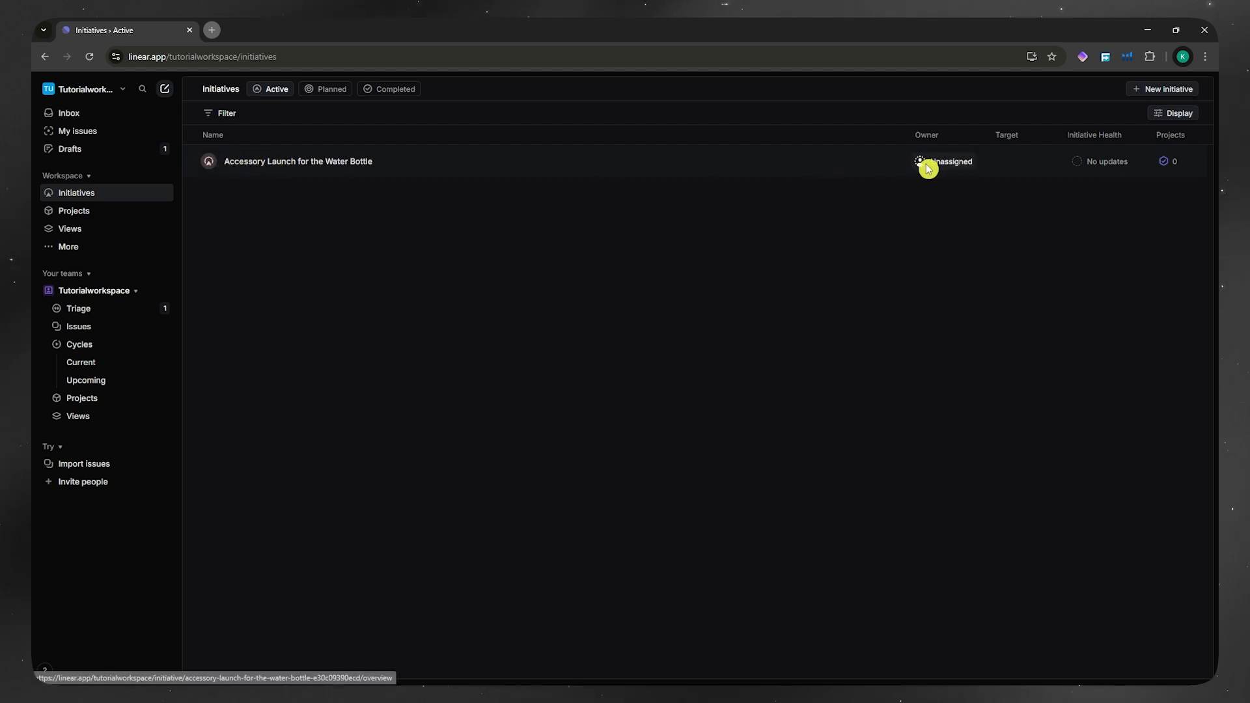
# Leave the target date unset and bring up the empty updates popover from Initiative Health
pyautogui.click(1028, 163)
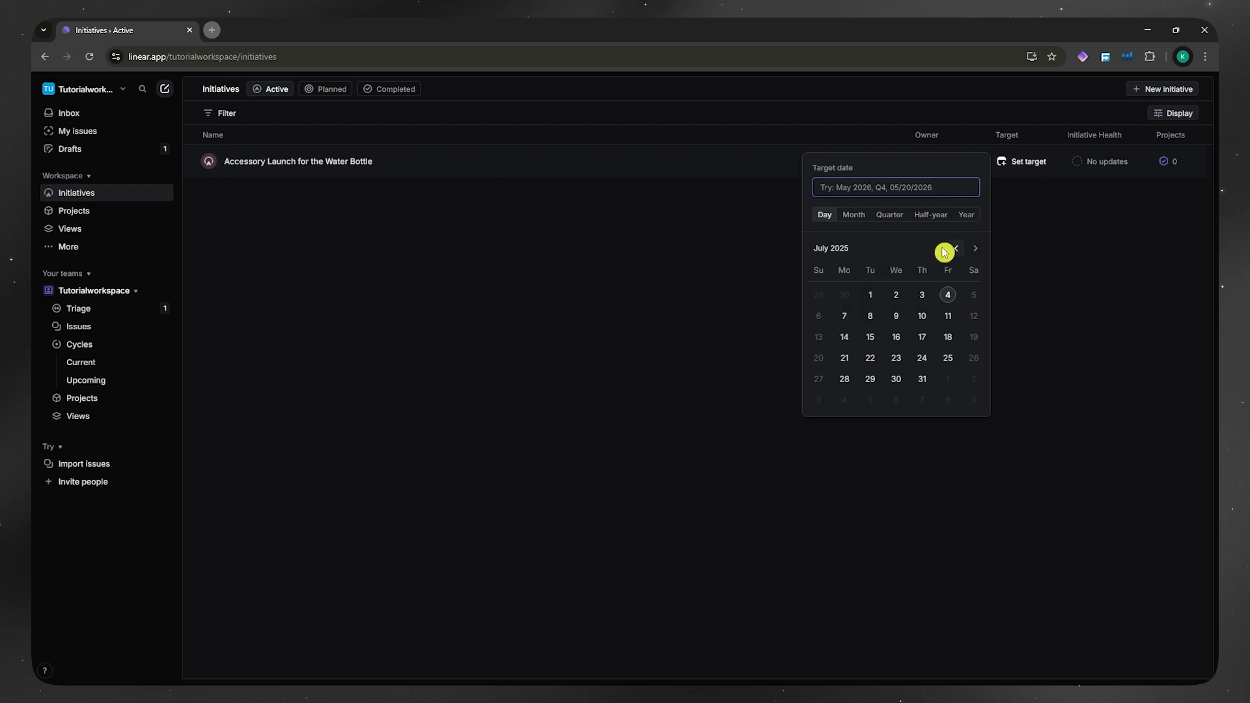
pyautogui.click(1077, 241)
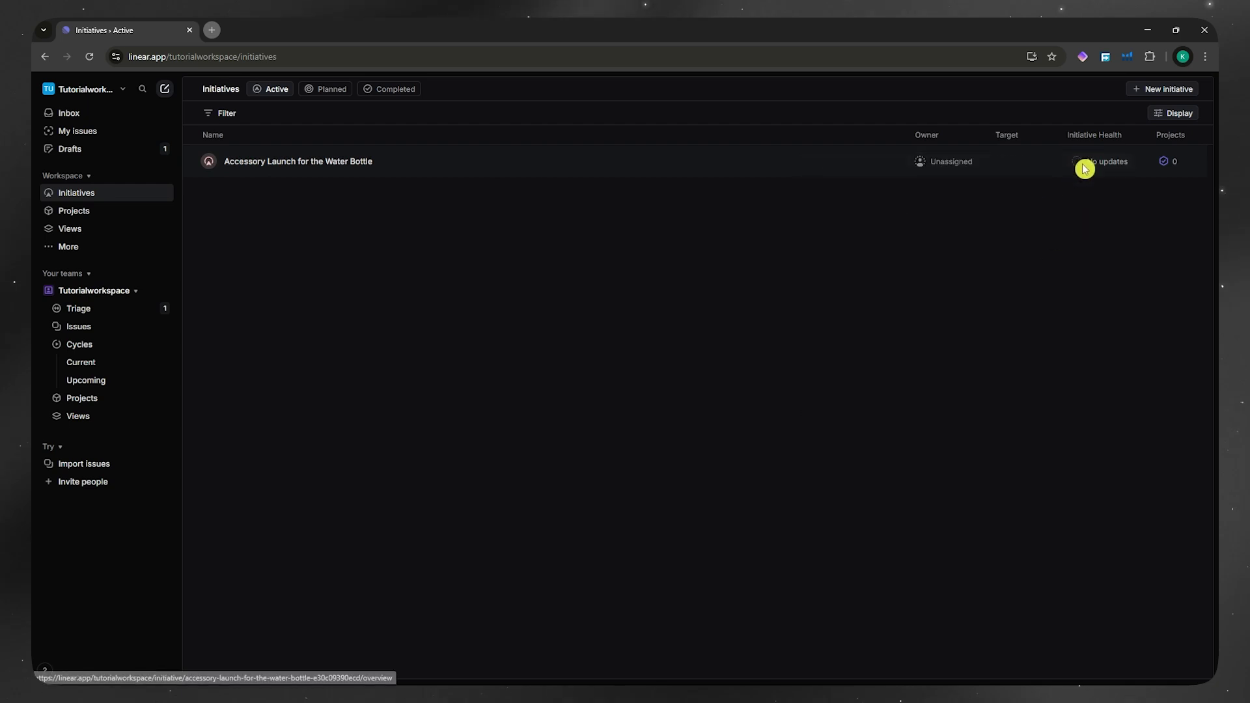
pyautogui.moveTo(1086, 167)
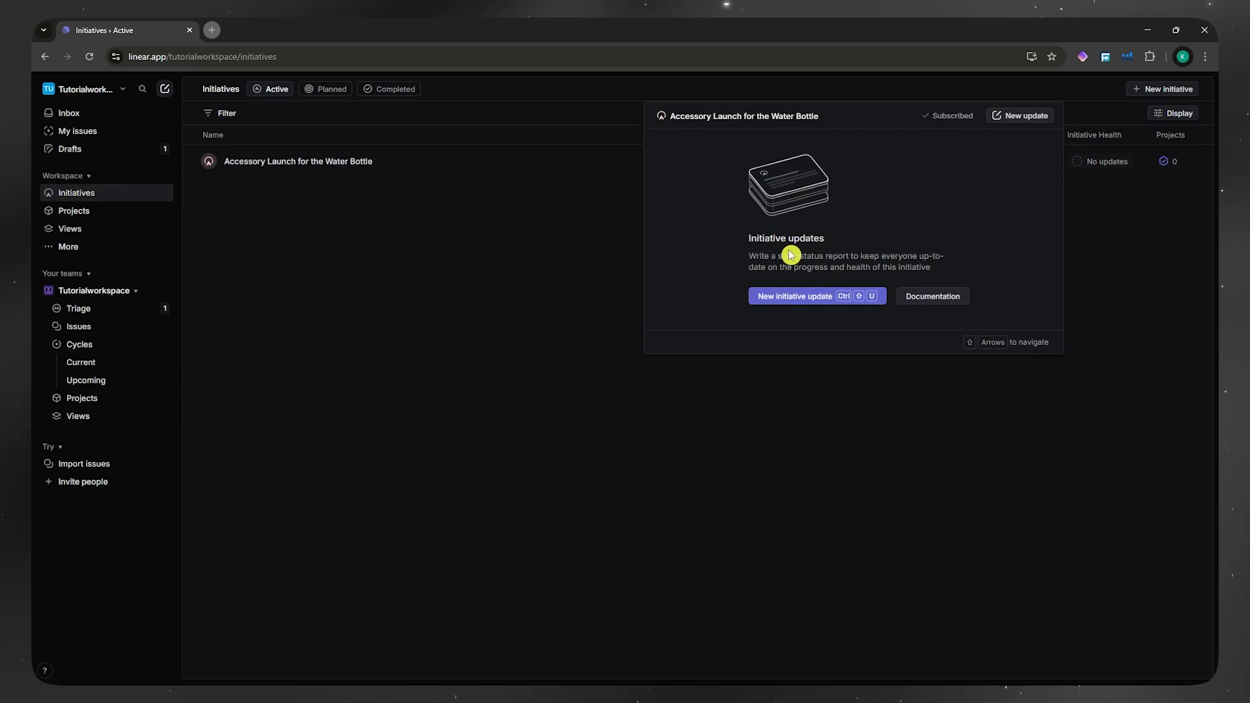
# Post an On track update saying planning is done, without an attachment, and start a reply
pyautogui.click(809, 297)
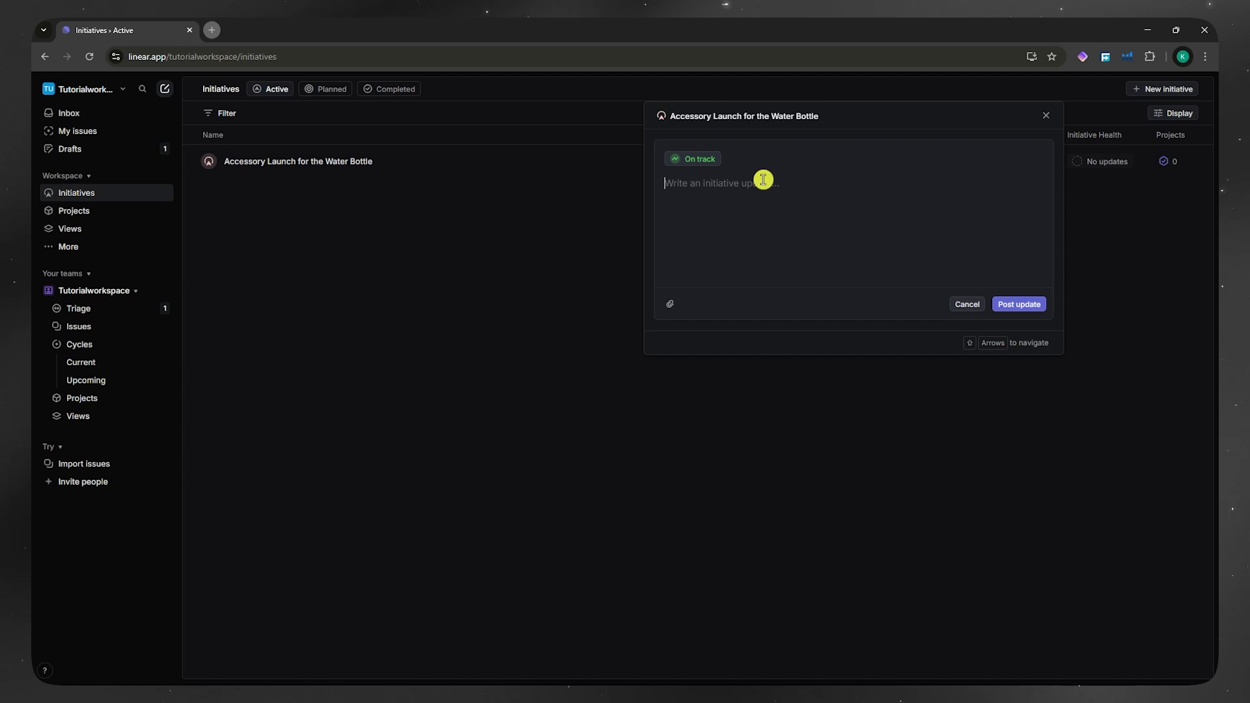
pyautogui.write('P')
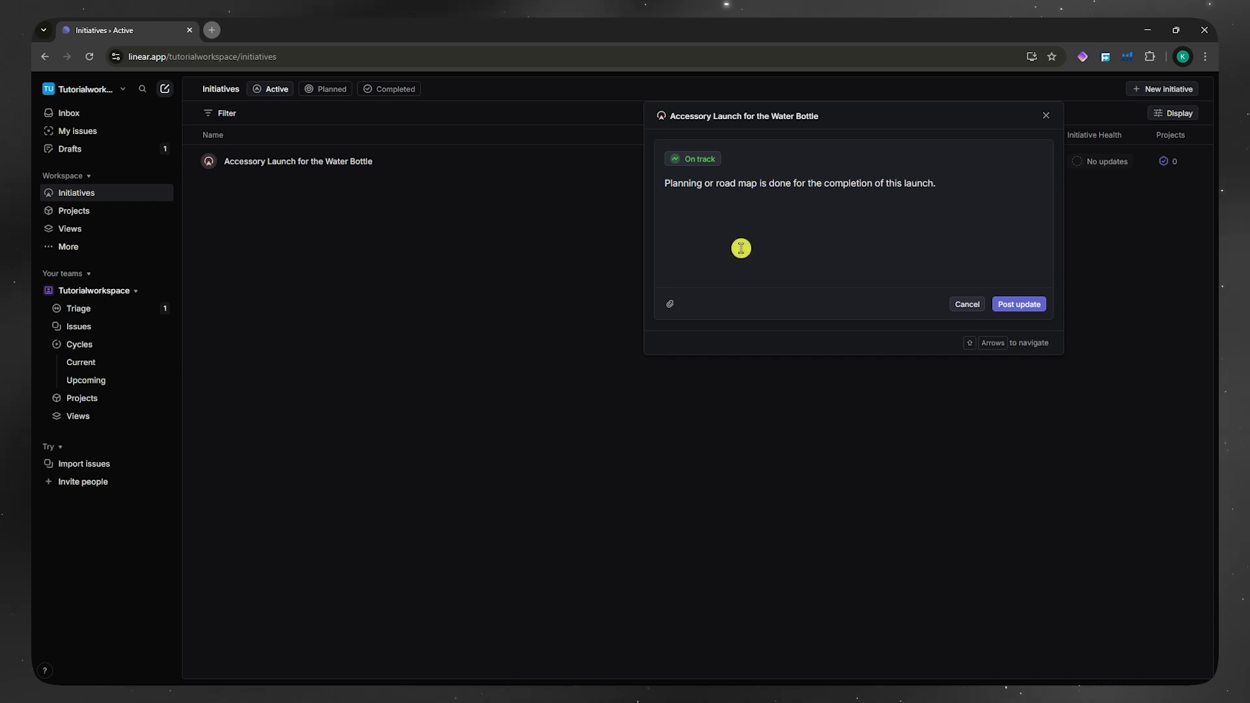
pyautogui.click(671, 302)
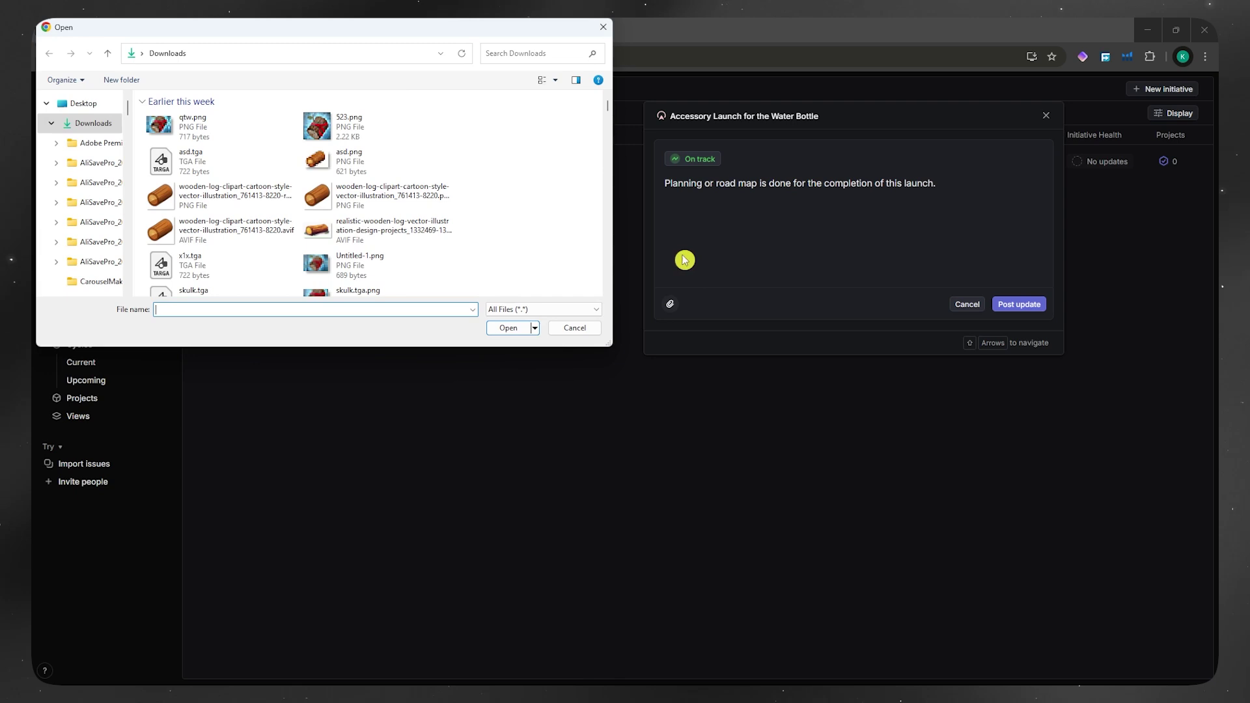
pyautogui.press('Escape')
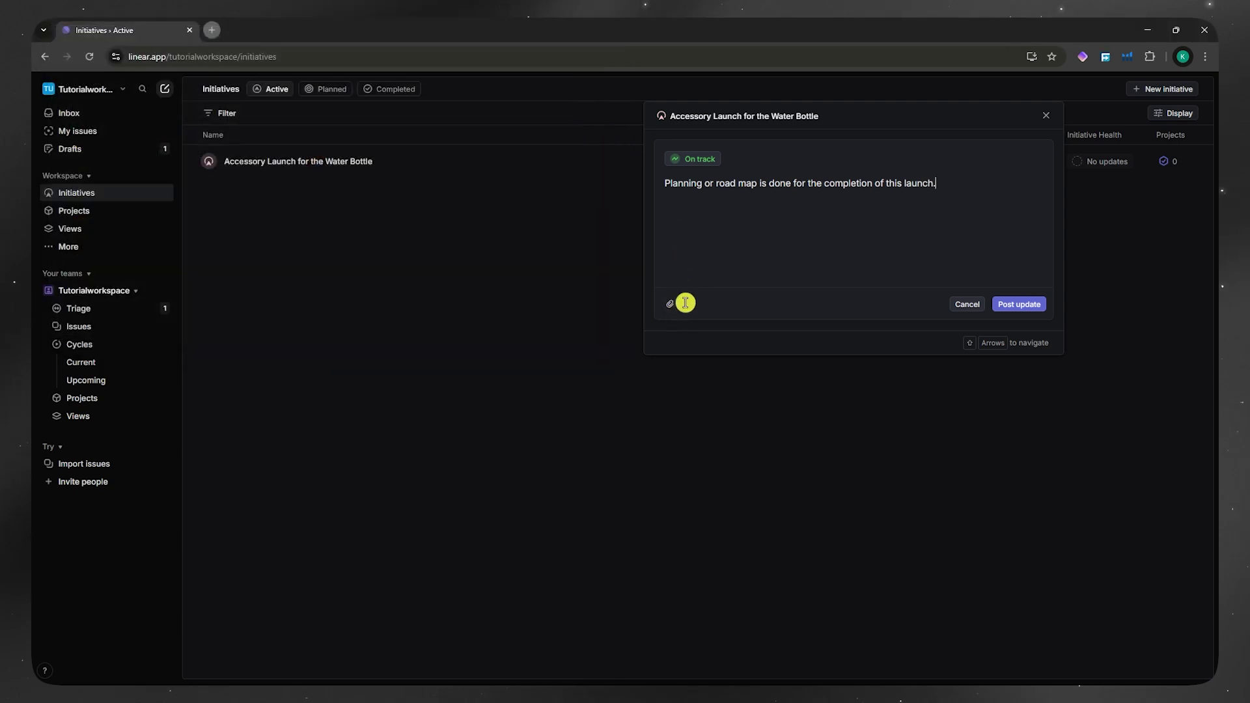
pyautogui.click(1019, 305)
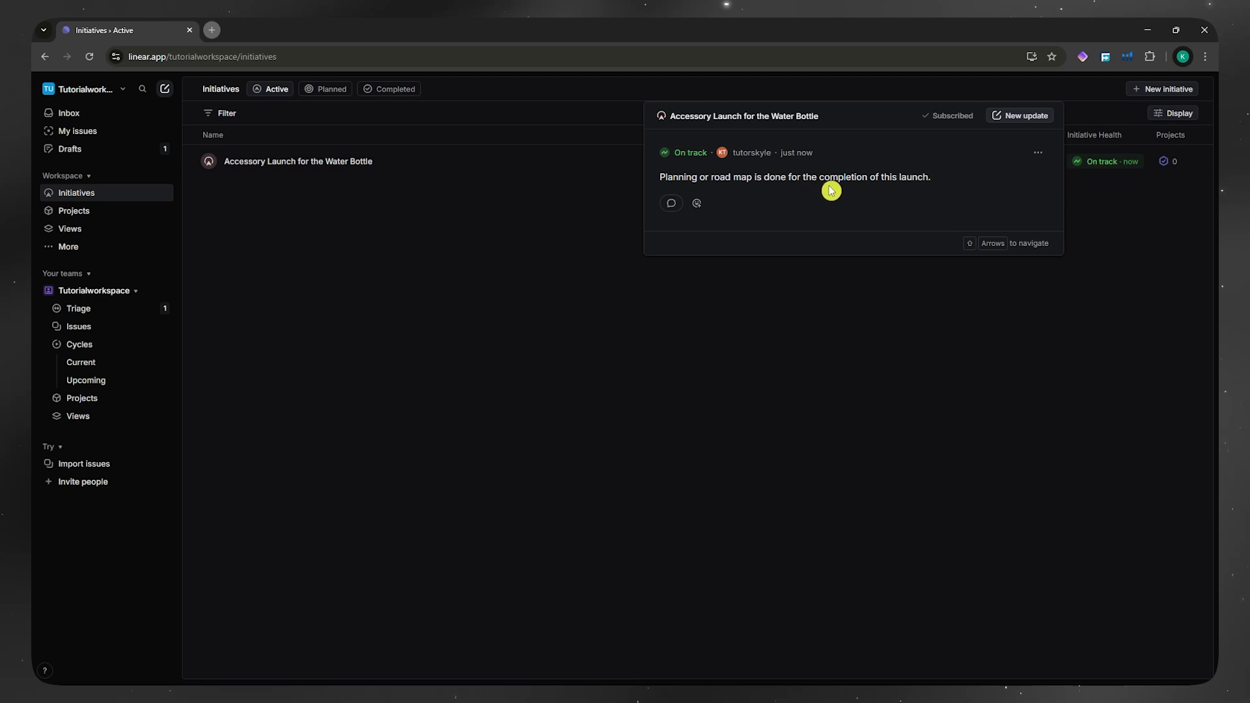
pyautogui.click(674, 204)
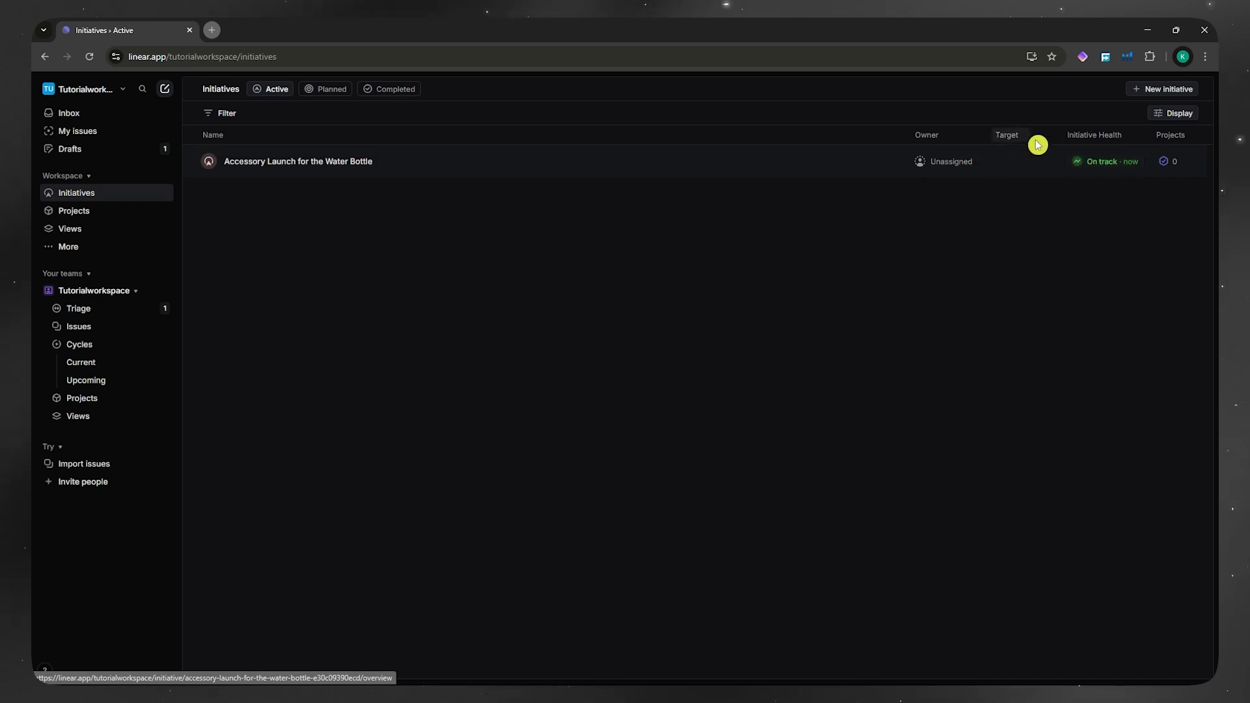
pyautogui.click(1163, 91)
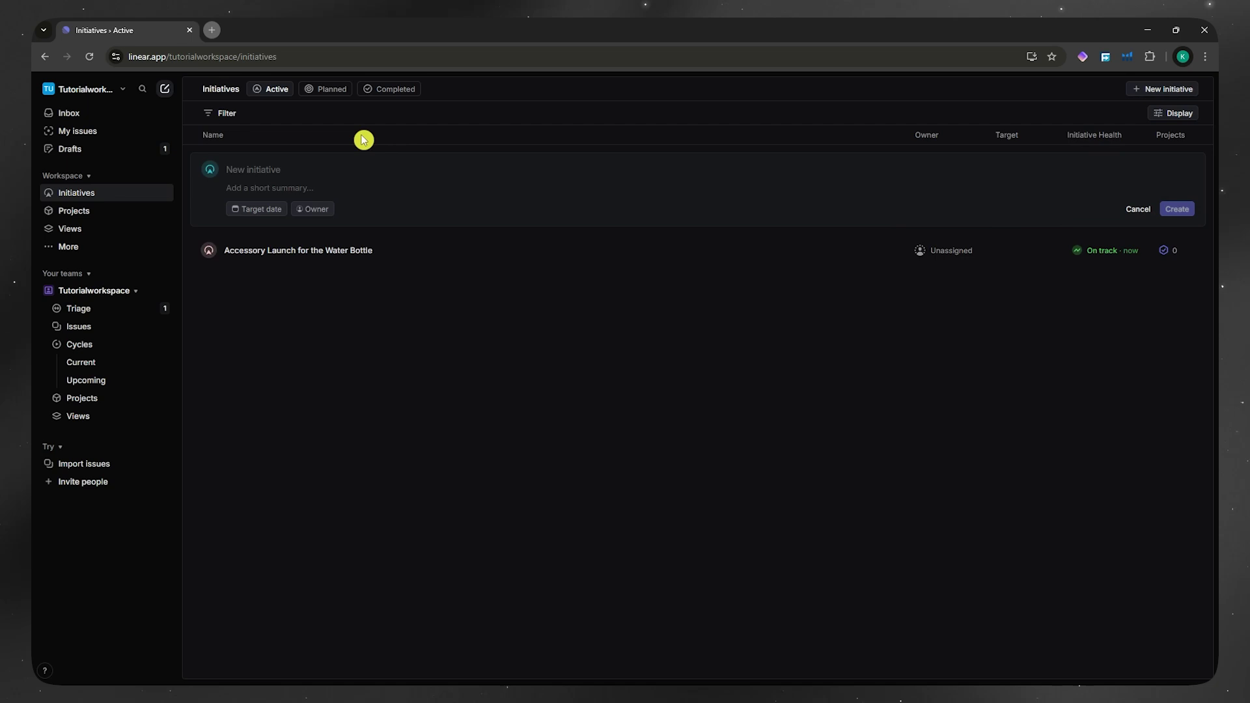
pyautogui.click(331, 91)
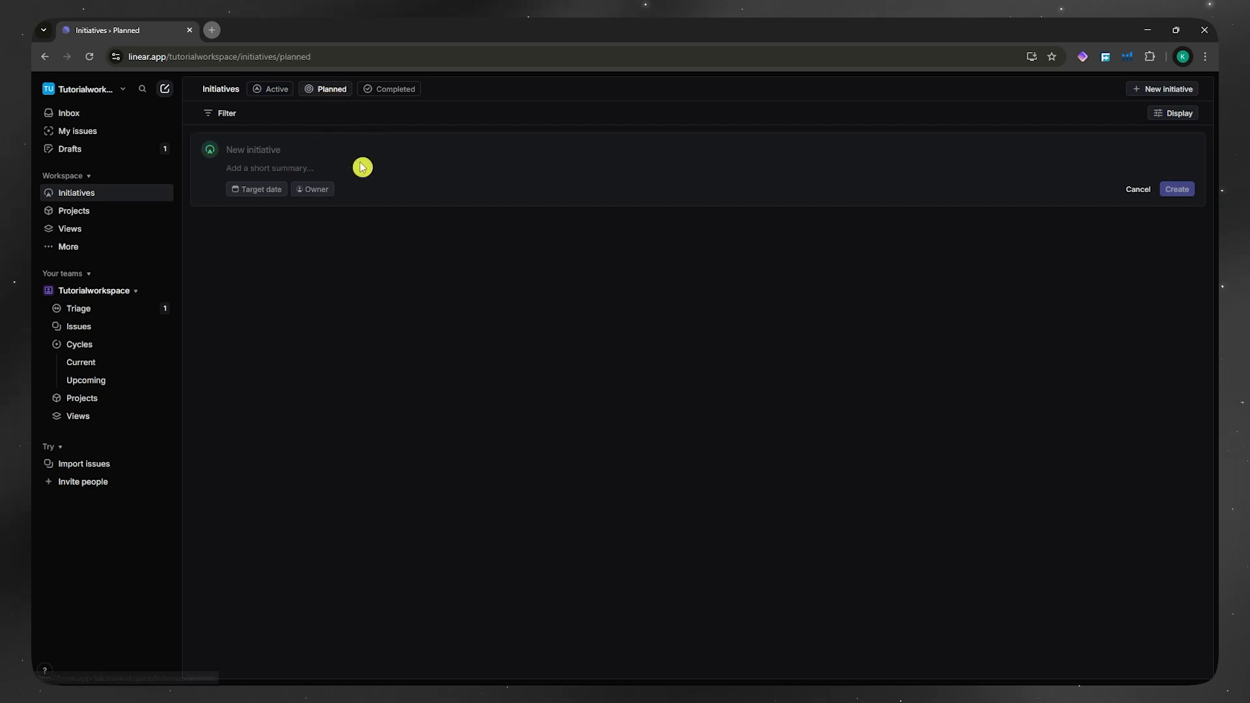
pyautogui.click(399, 89)
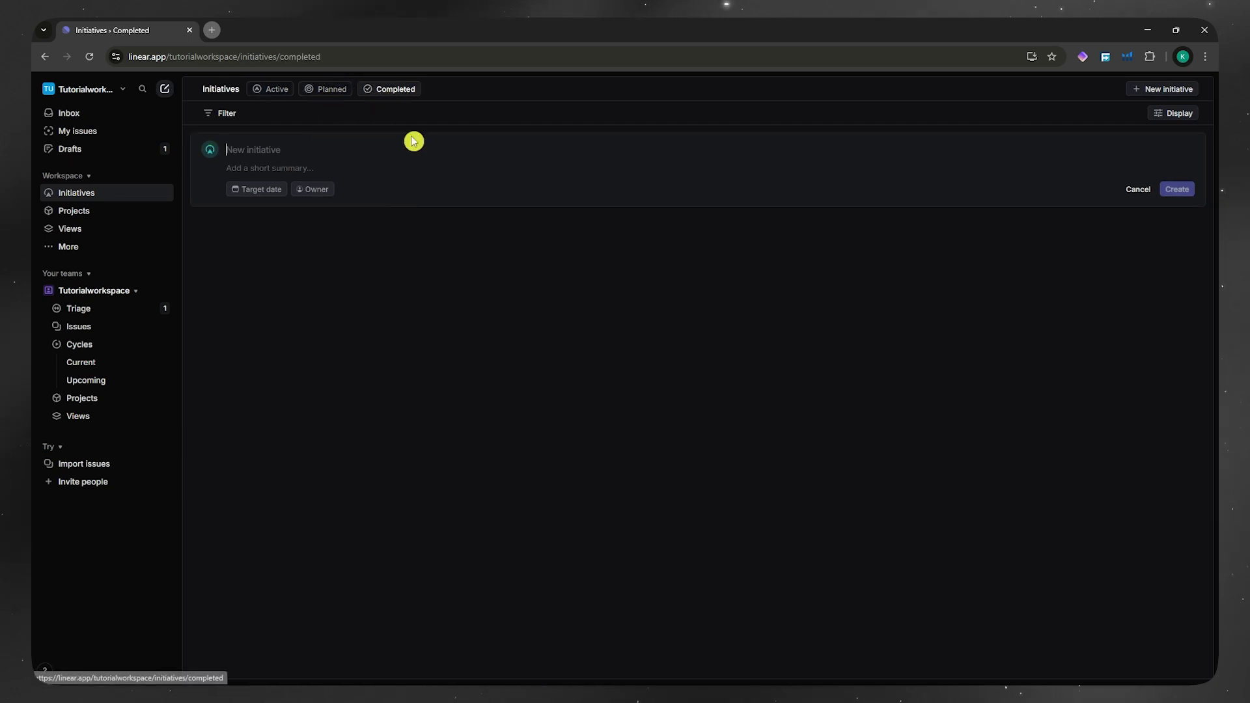
pyautogui.click(276, 89)
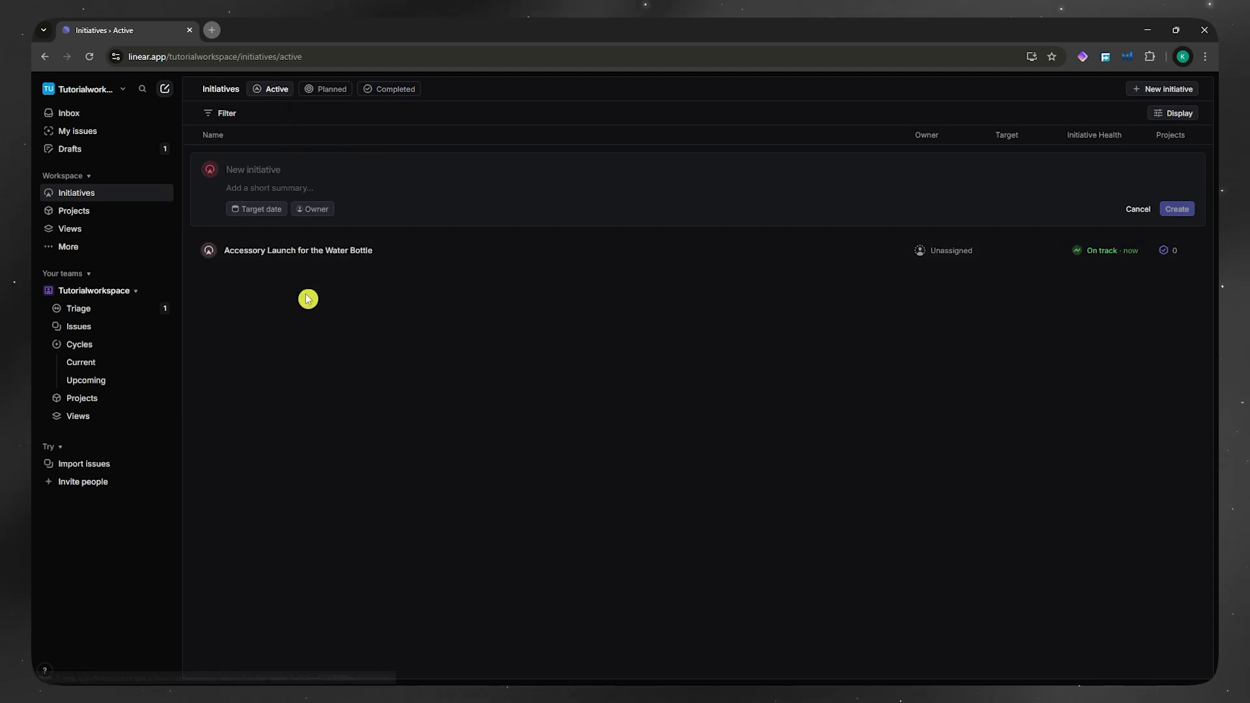
pyautogui.click(332, 89)
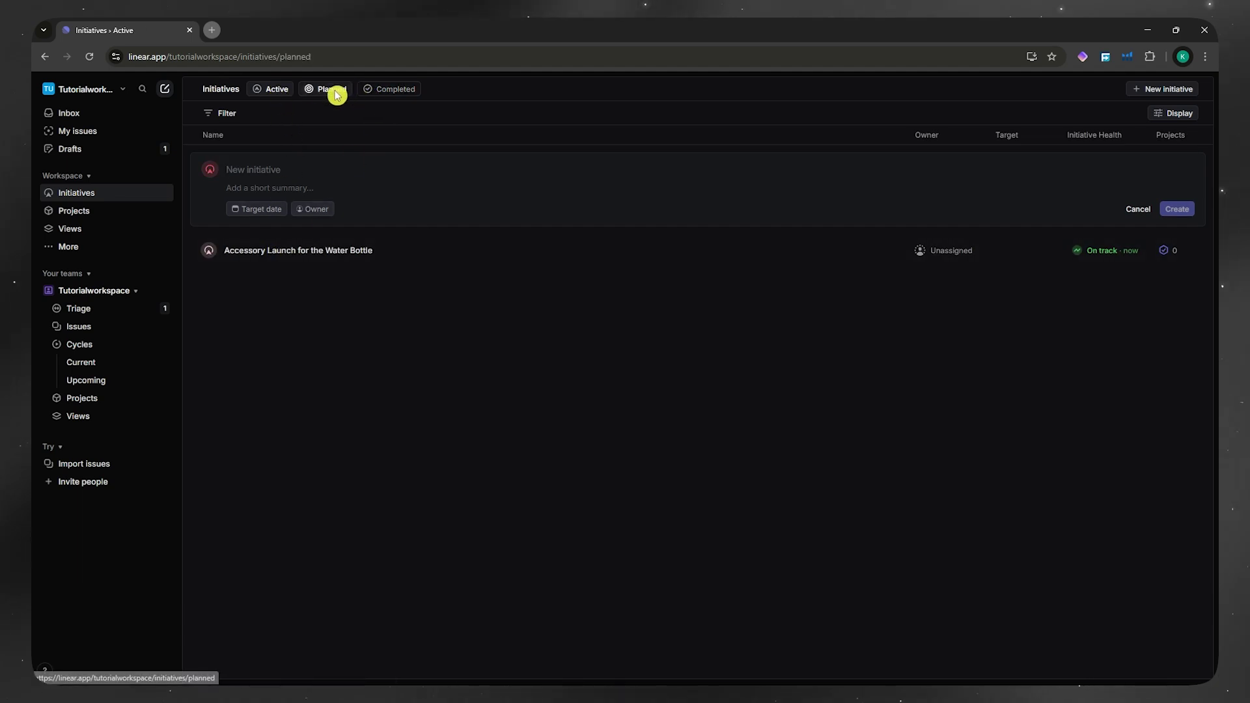
pyautogui.click(280, 90)
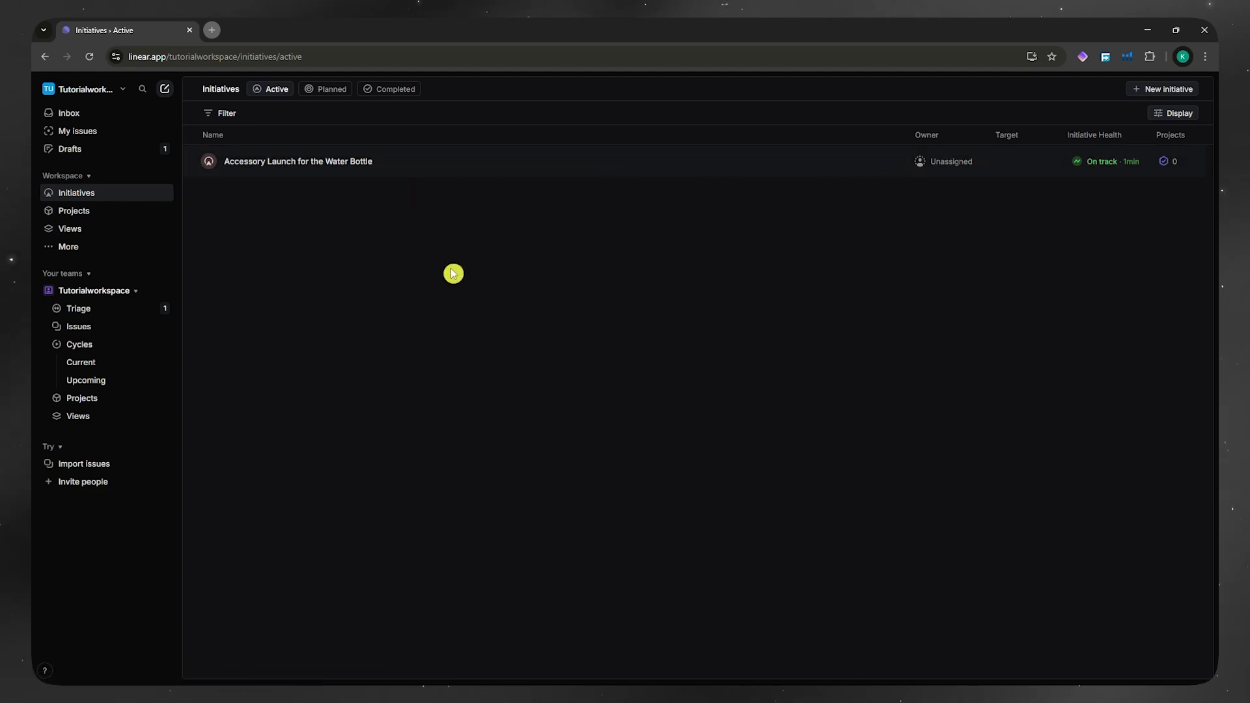
# On the Accessory Launch initiative's overview, change its status from Active to Completed
pyautogui.click(311, 165)
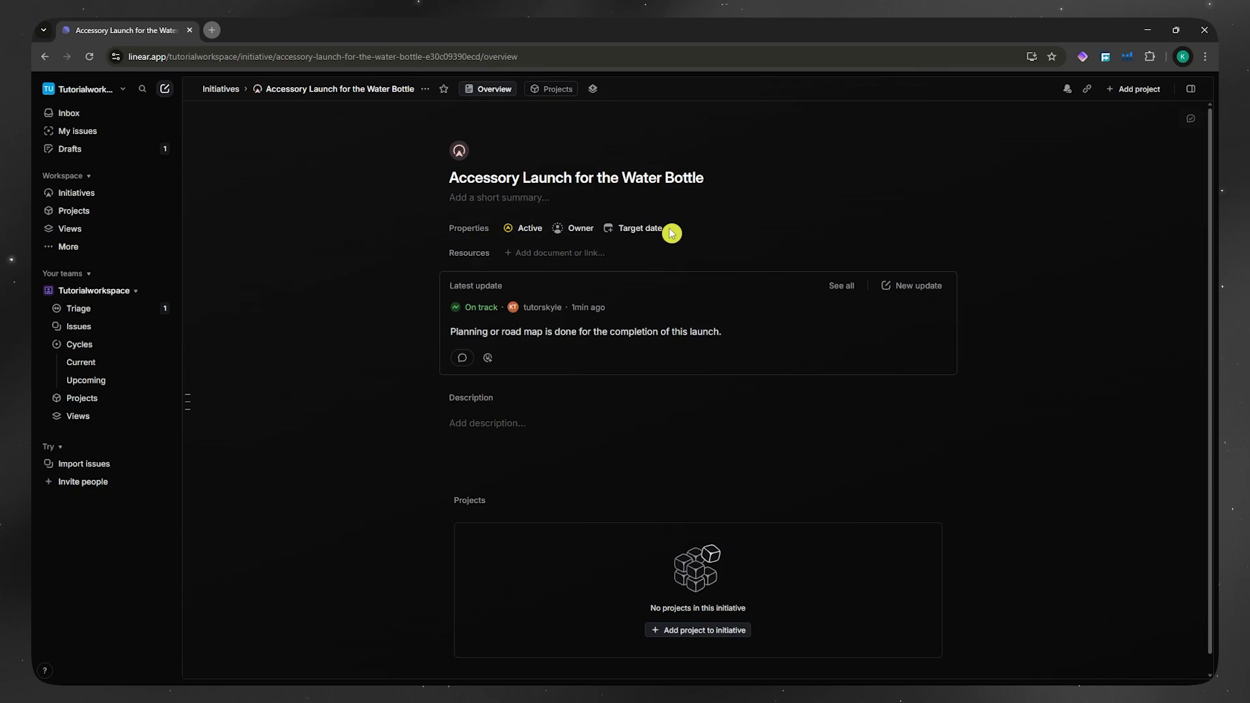
pyautogui.click(532, 229)
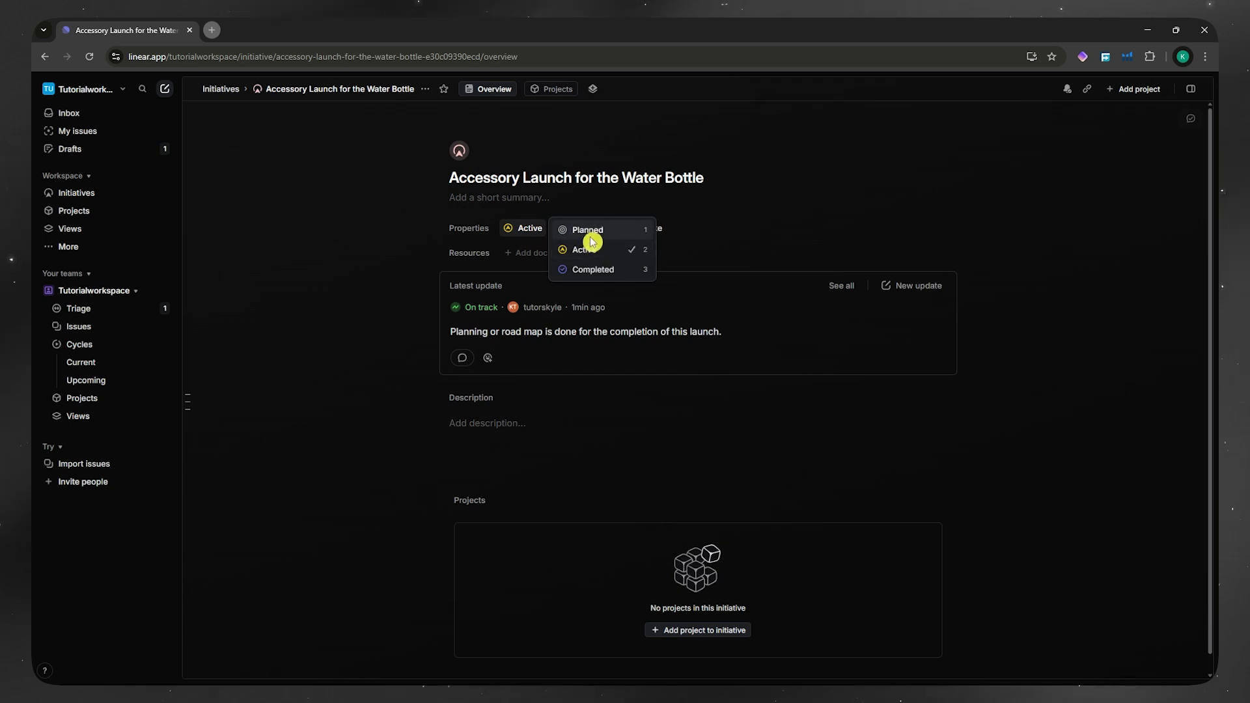
pyautogui.click(584, 271)
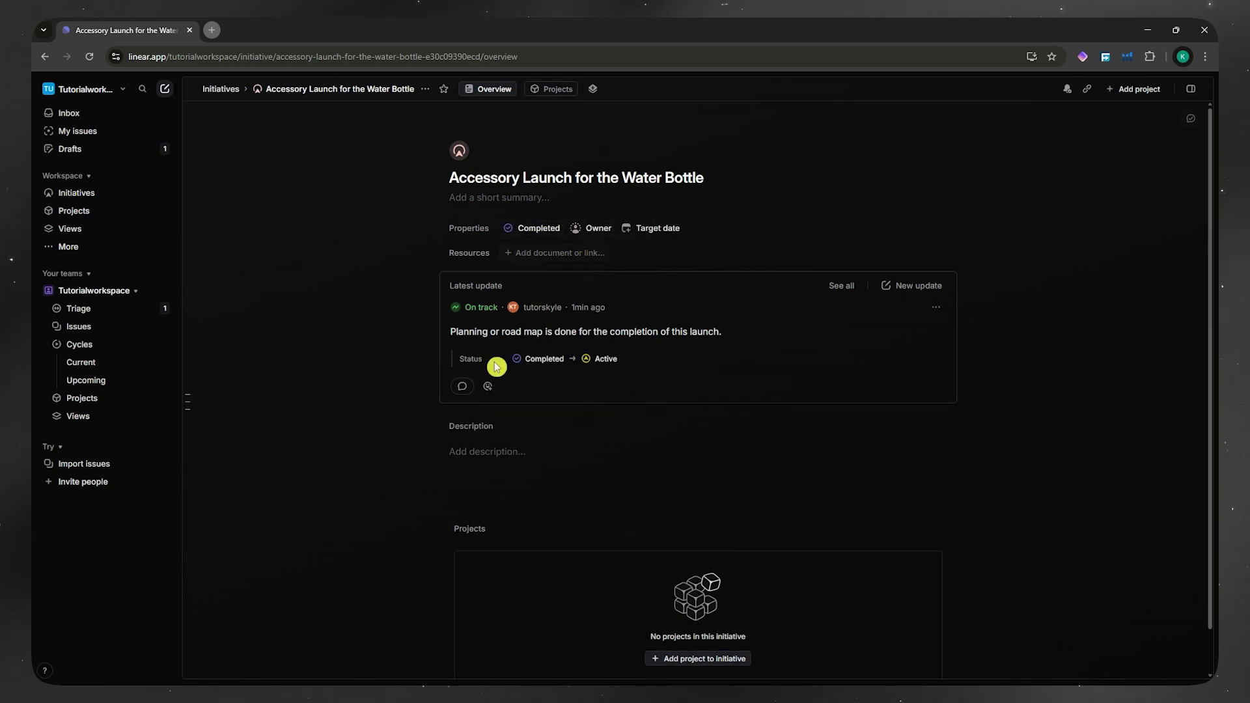
pyautogui.scroll(-1, 521, 494)
pyautogui.scroll(1, 554, 215)
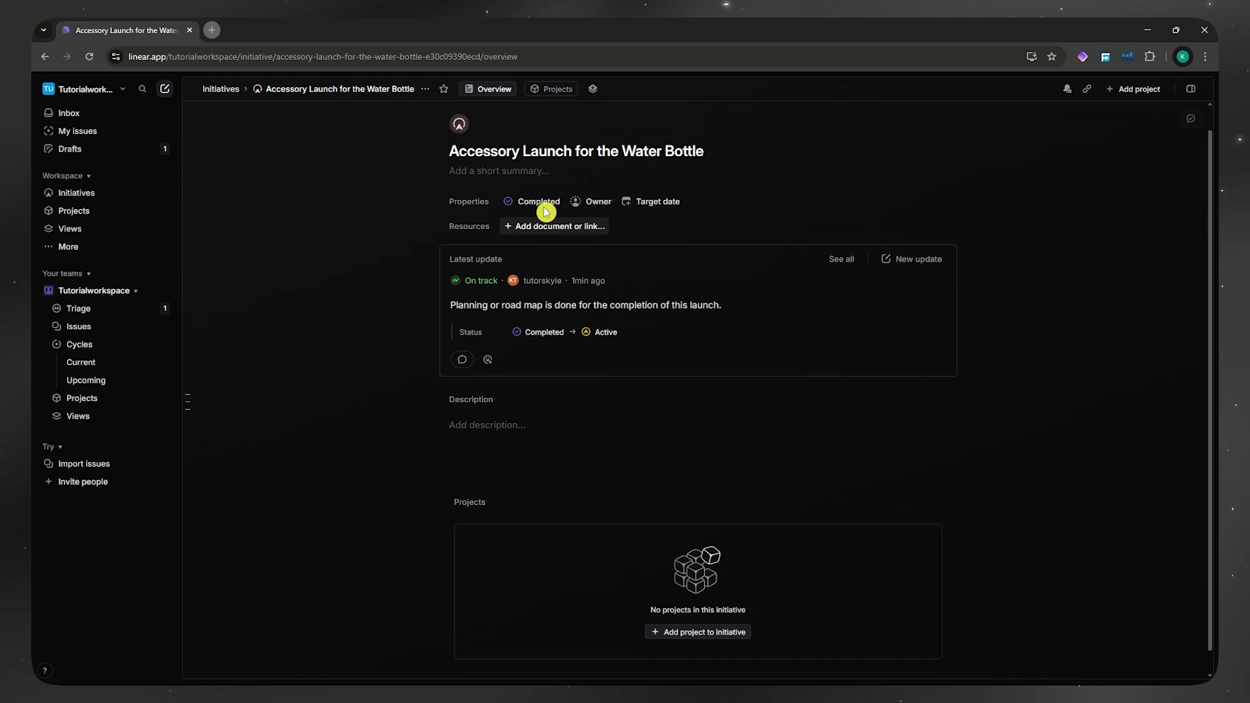
pyautogui.scroll(-1, 541, 484)
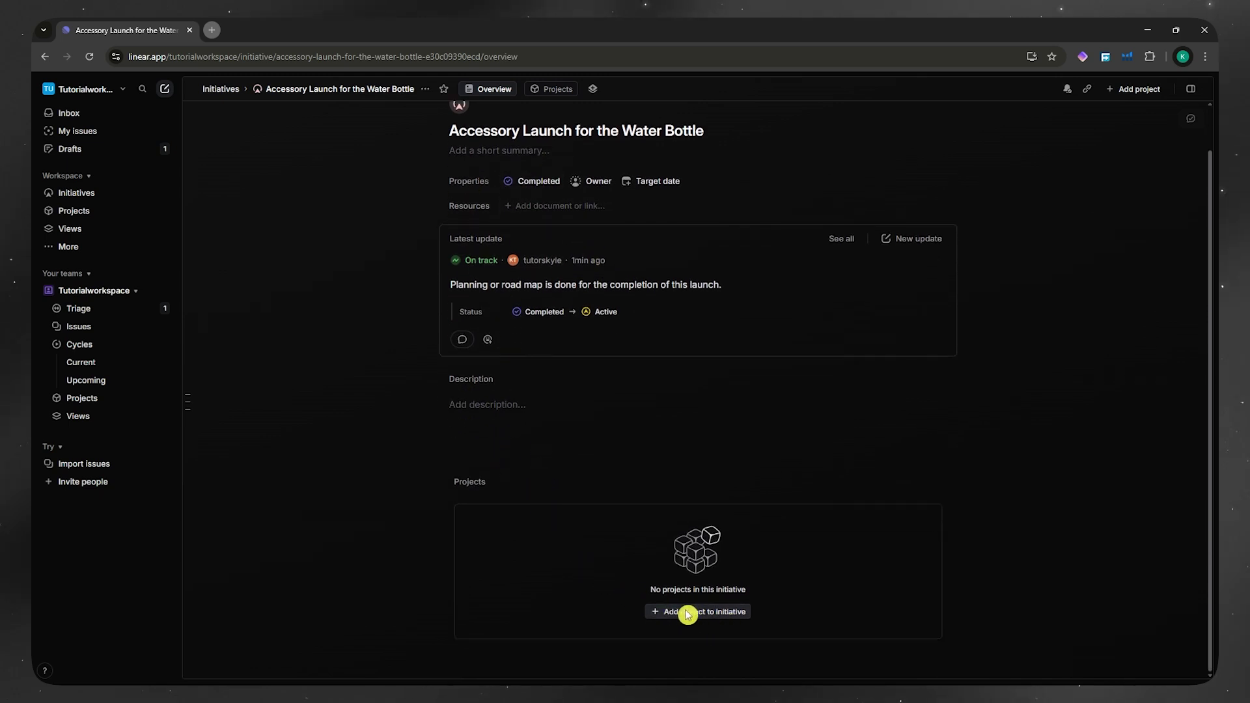
pyautogui.scroll(1, 571, 493)
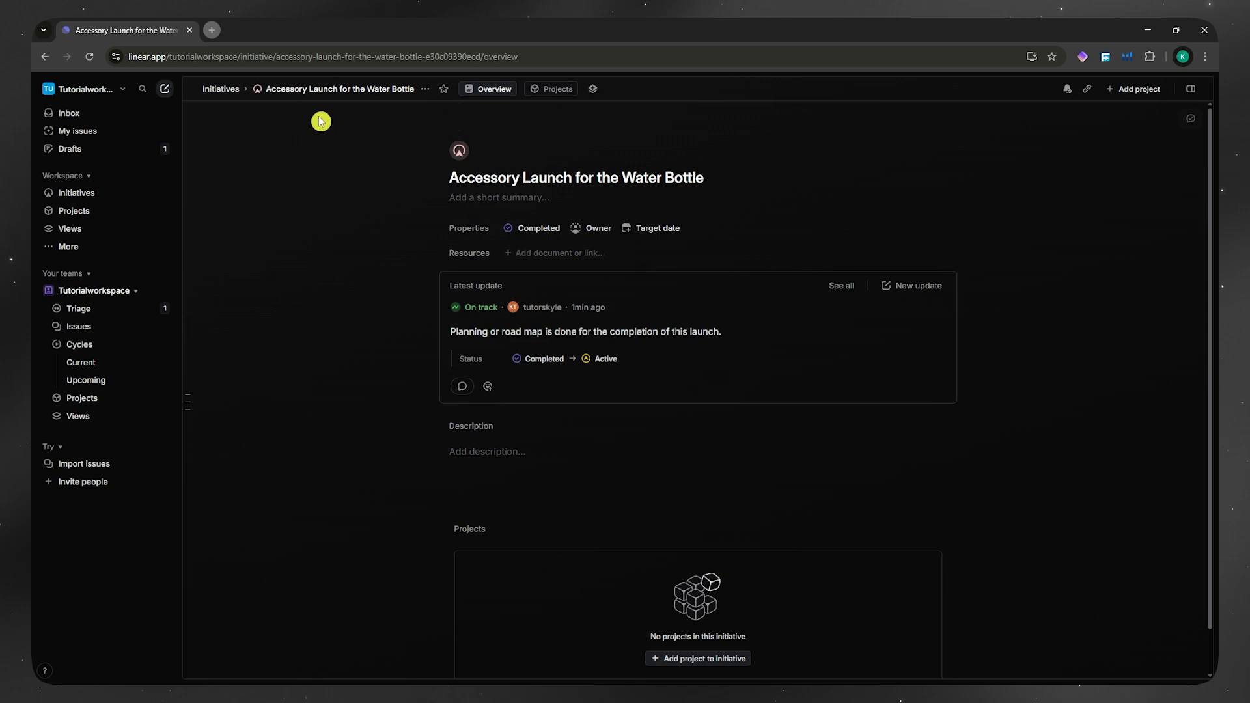
# Return to the Initiatives list and switch to the Completed tab showing the Accessory Launch initiative
pyautogui.press('Escape')
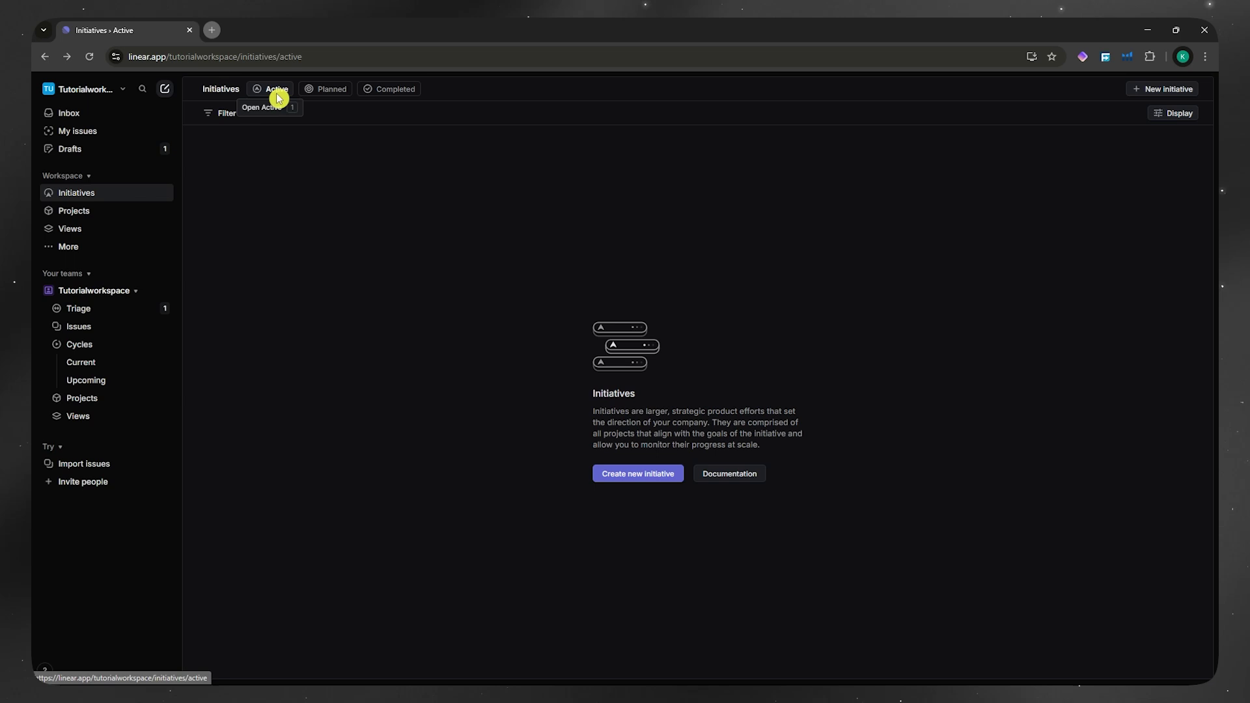
pyautogui.click(384, 89)
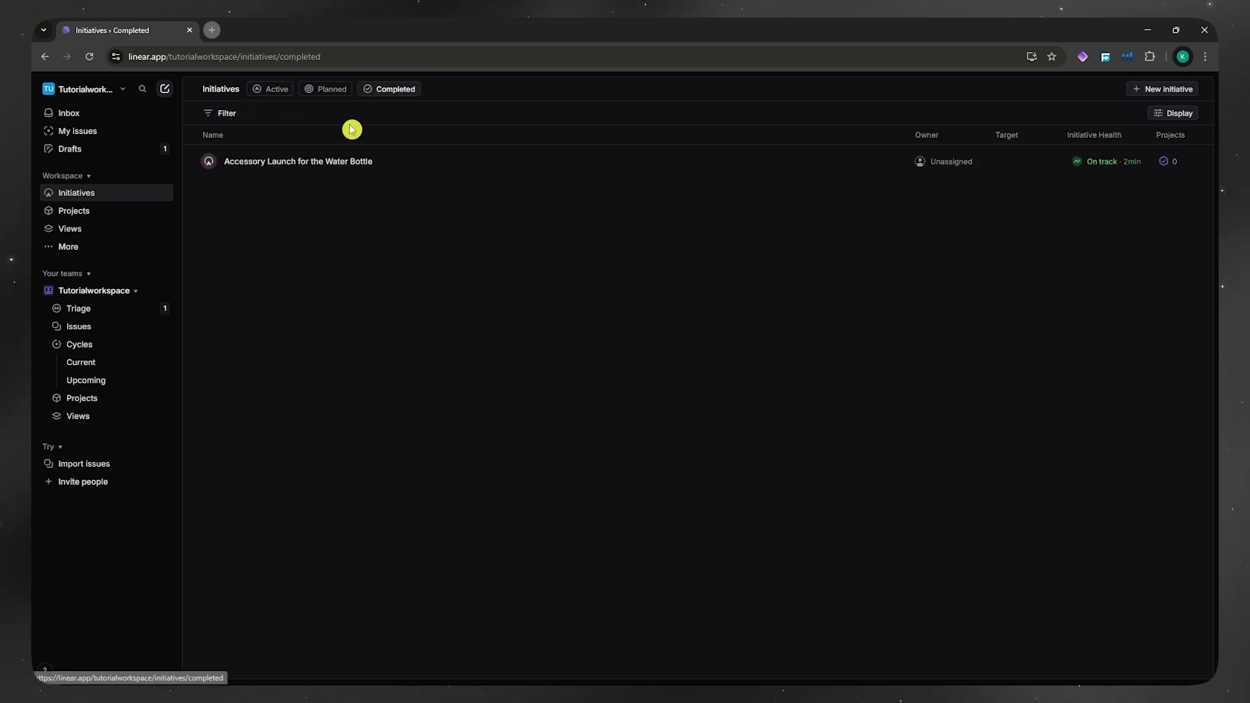